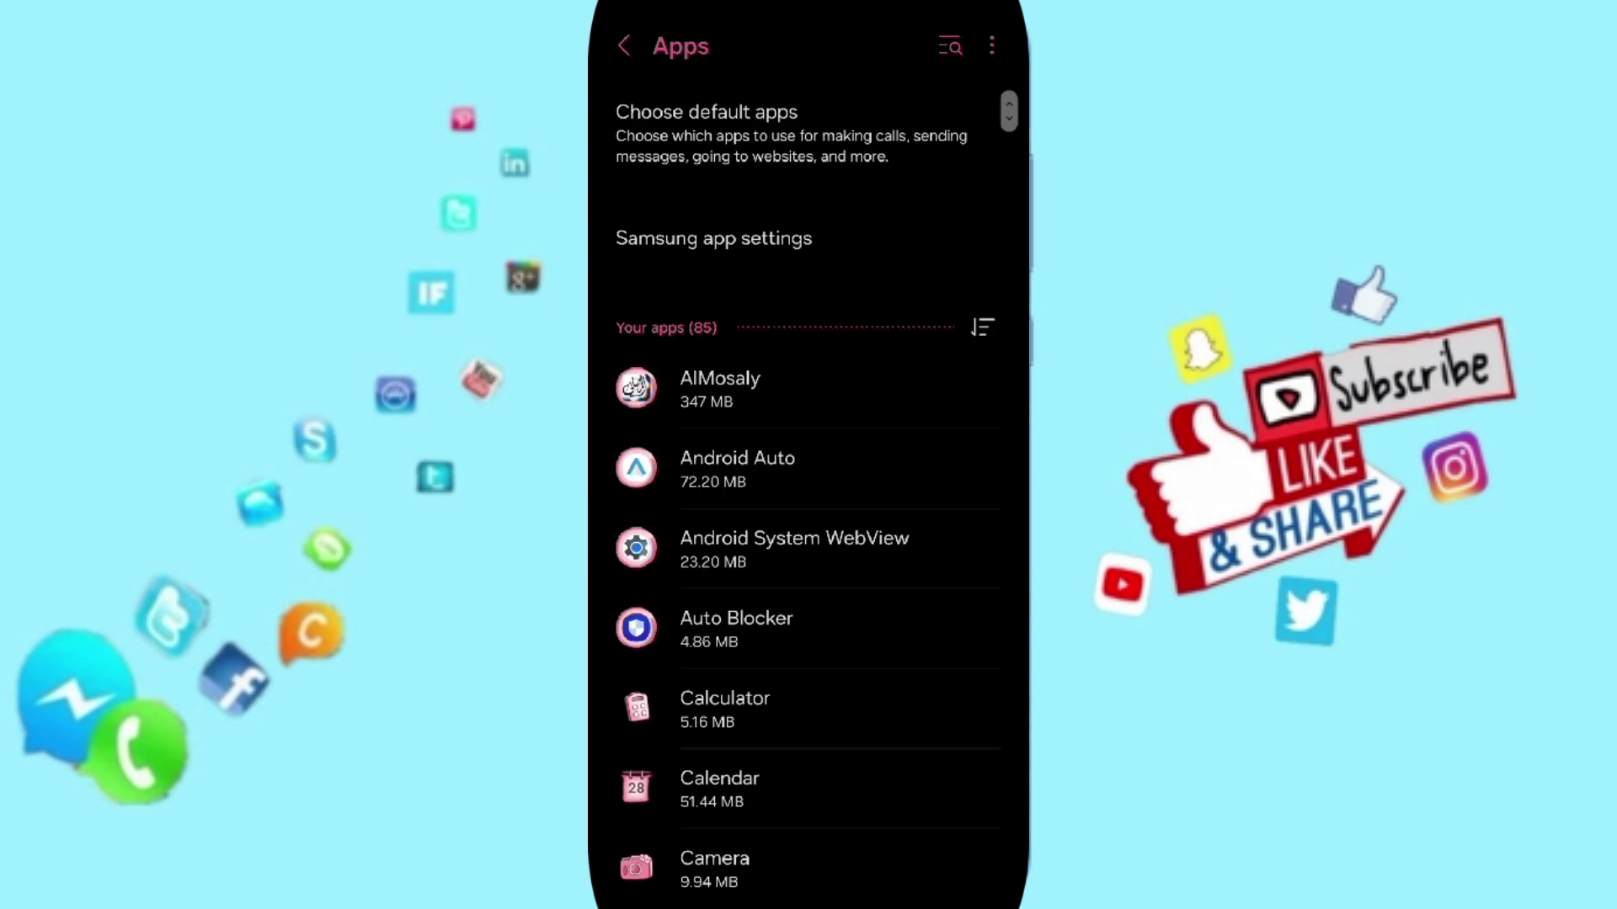
pyautogui.scroll(-10, 809, 505)
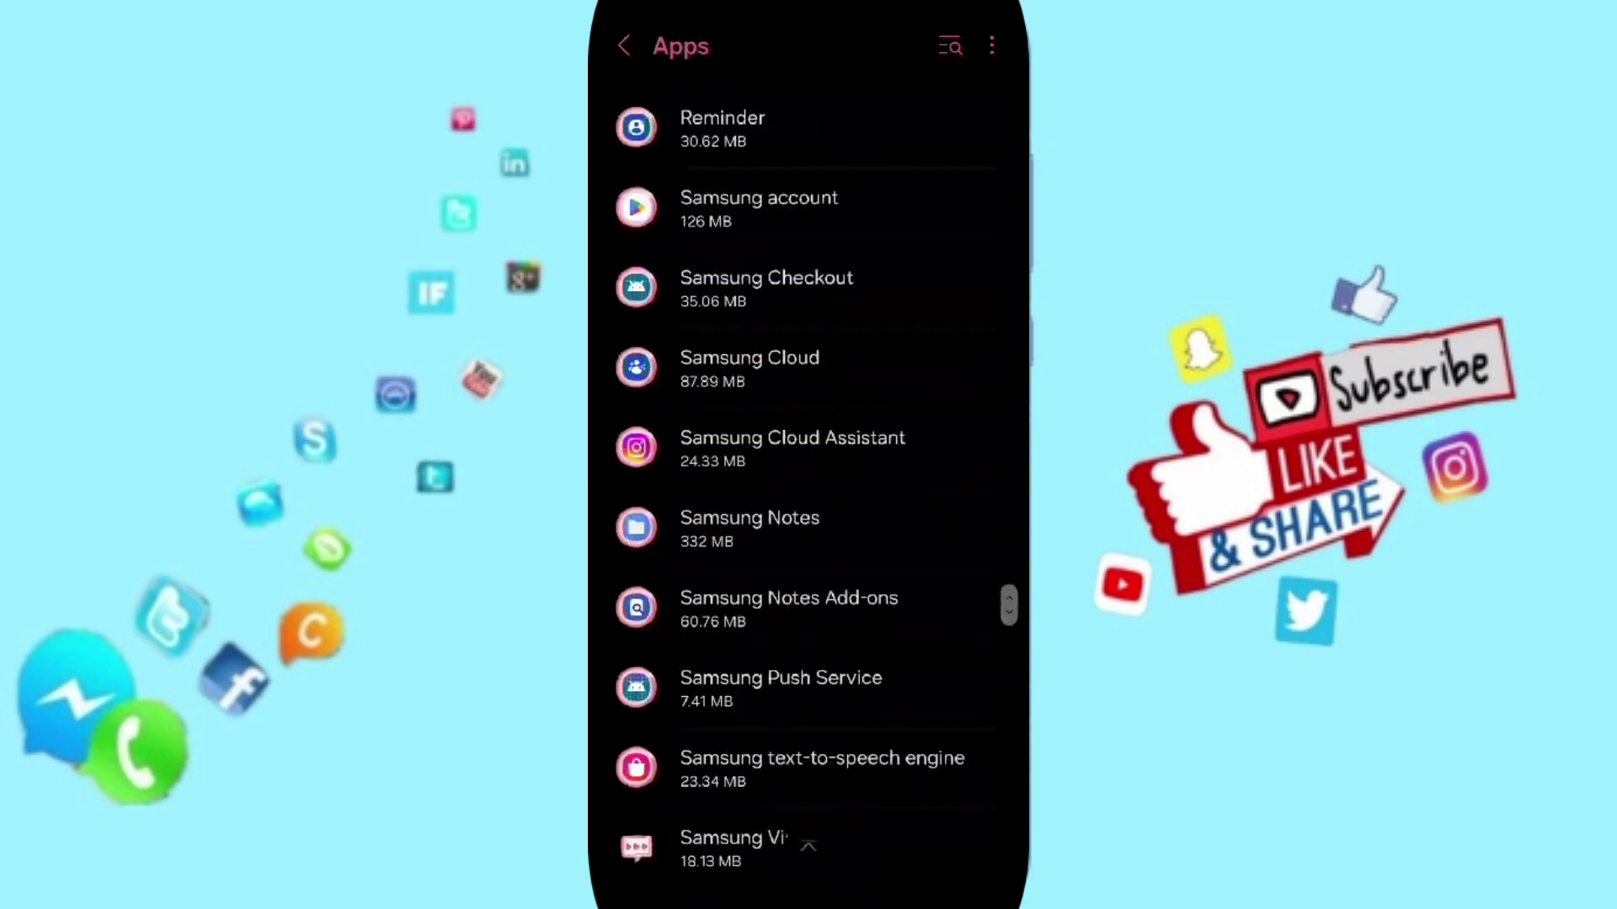
pyautogui.scroll(-8, 809, 506)
pyautogui.scroll(3, 808, 506)
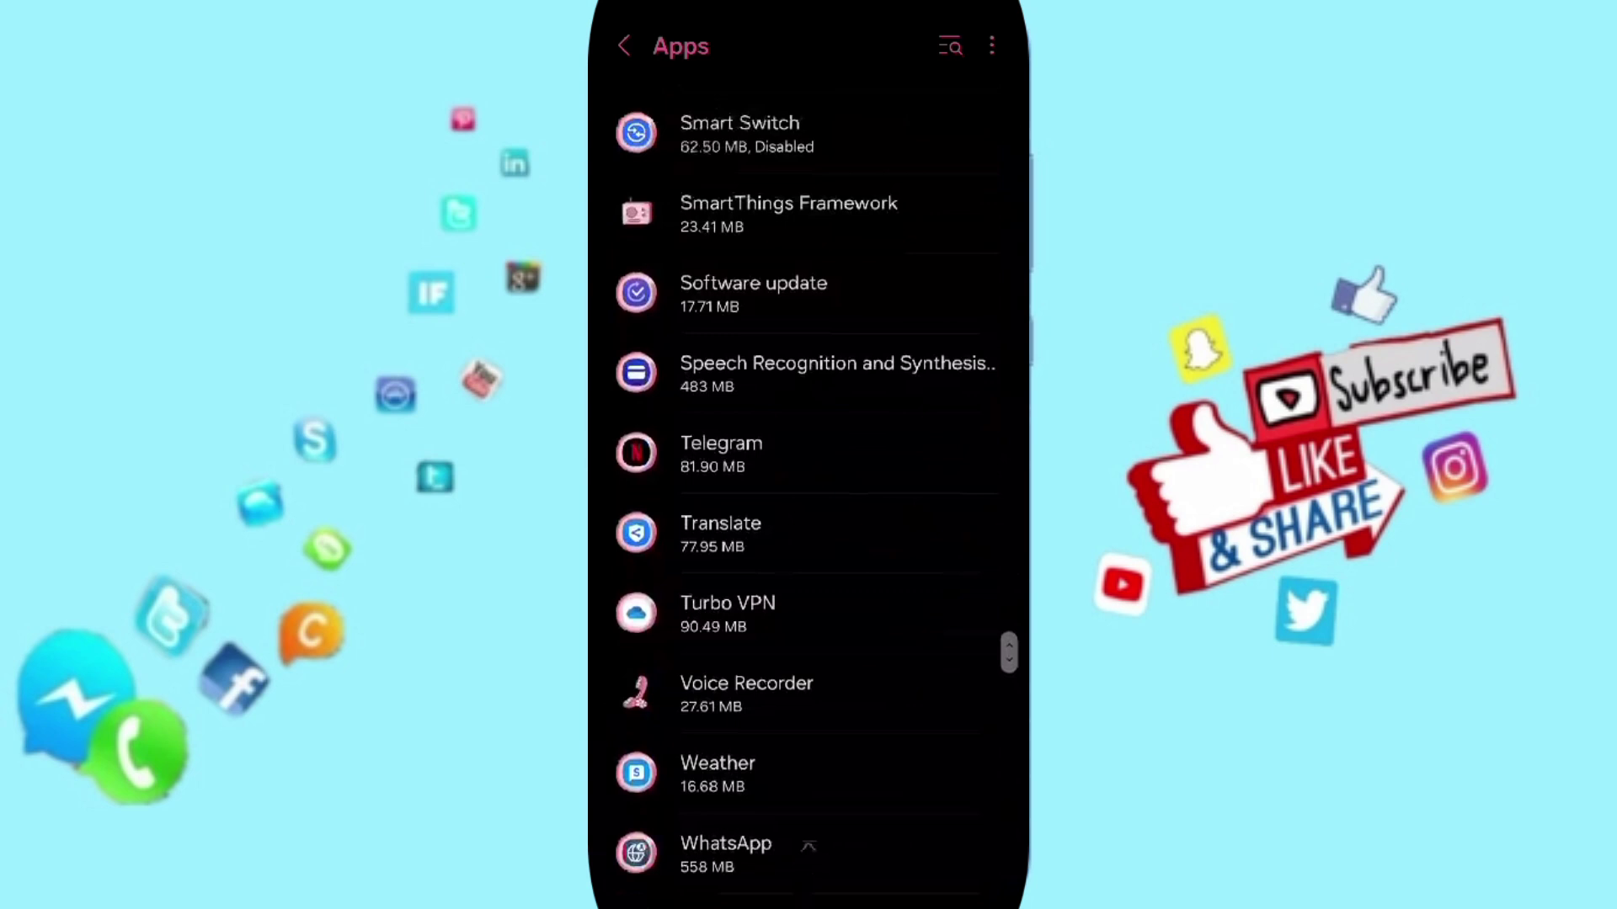
pyautogui.scroll(1, 808, 506)
# - Open Telegram's app info page from the installed apps list
pyautogui.click(808, 534)
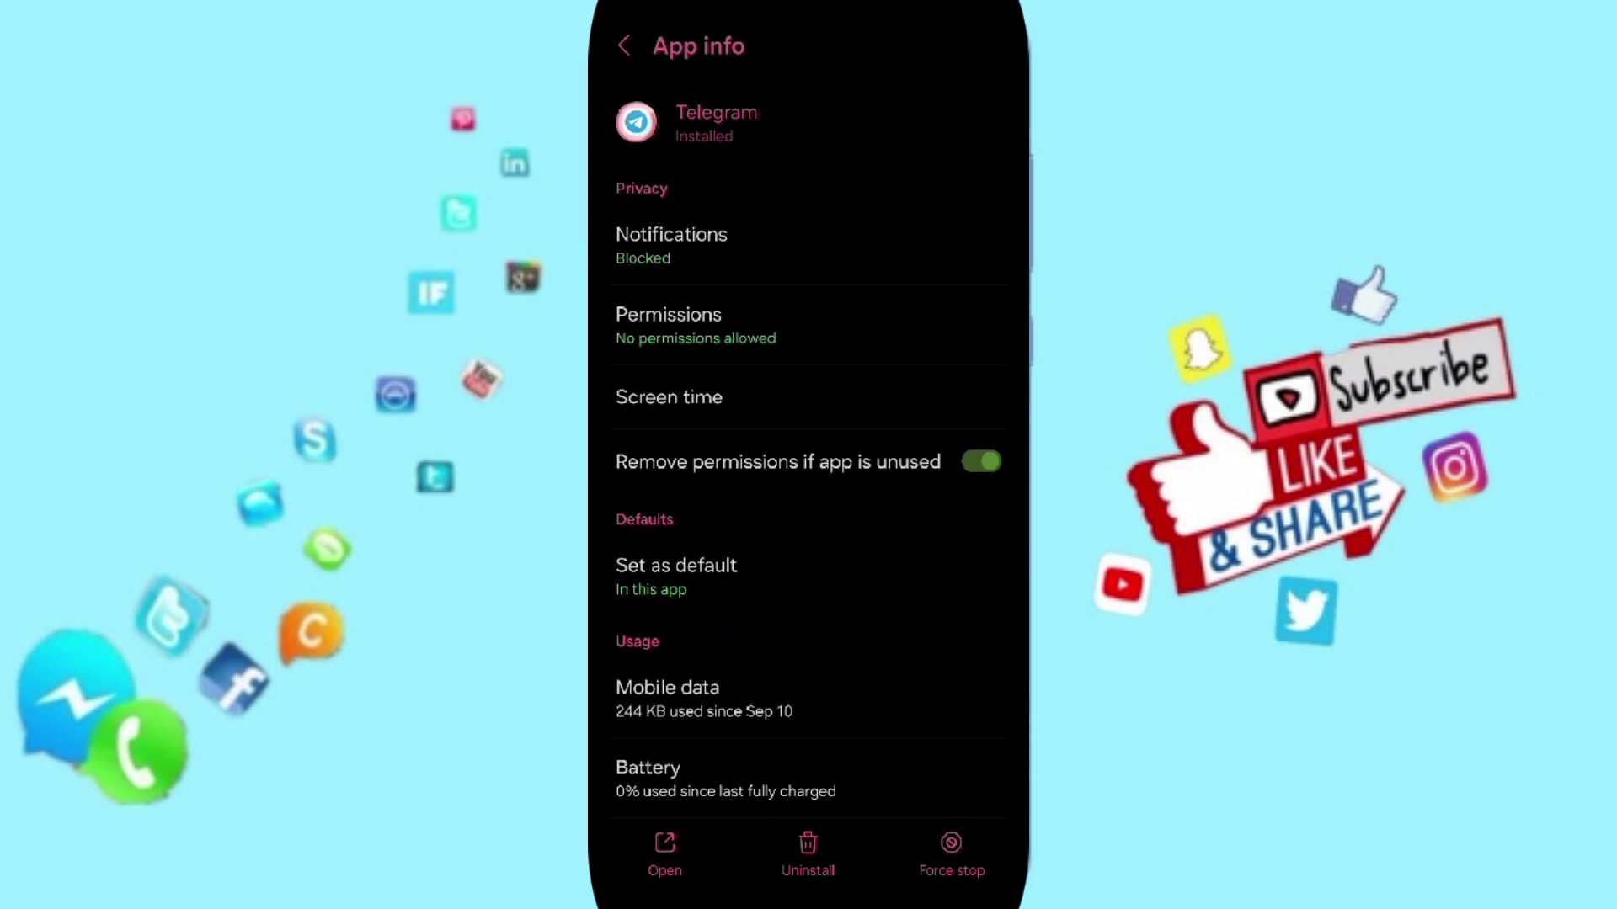
# - Force stop Telegram, accepting the warning about possible errors
pyautogui.click(951, 853)
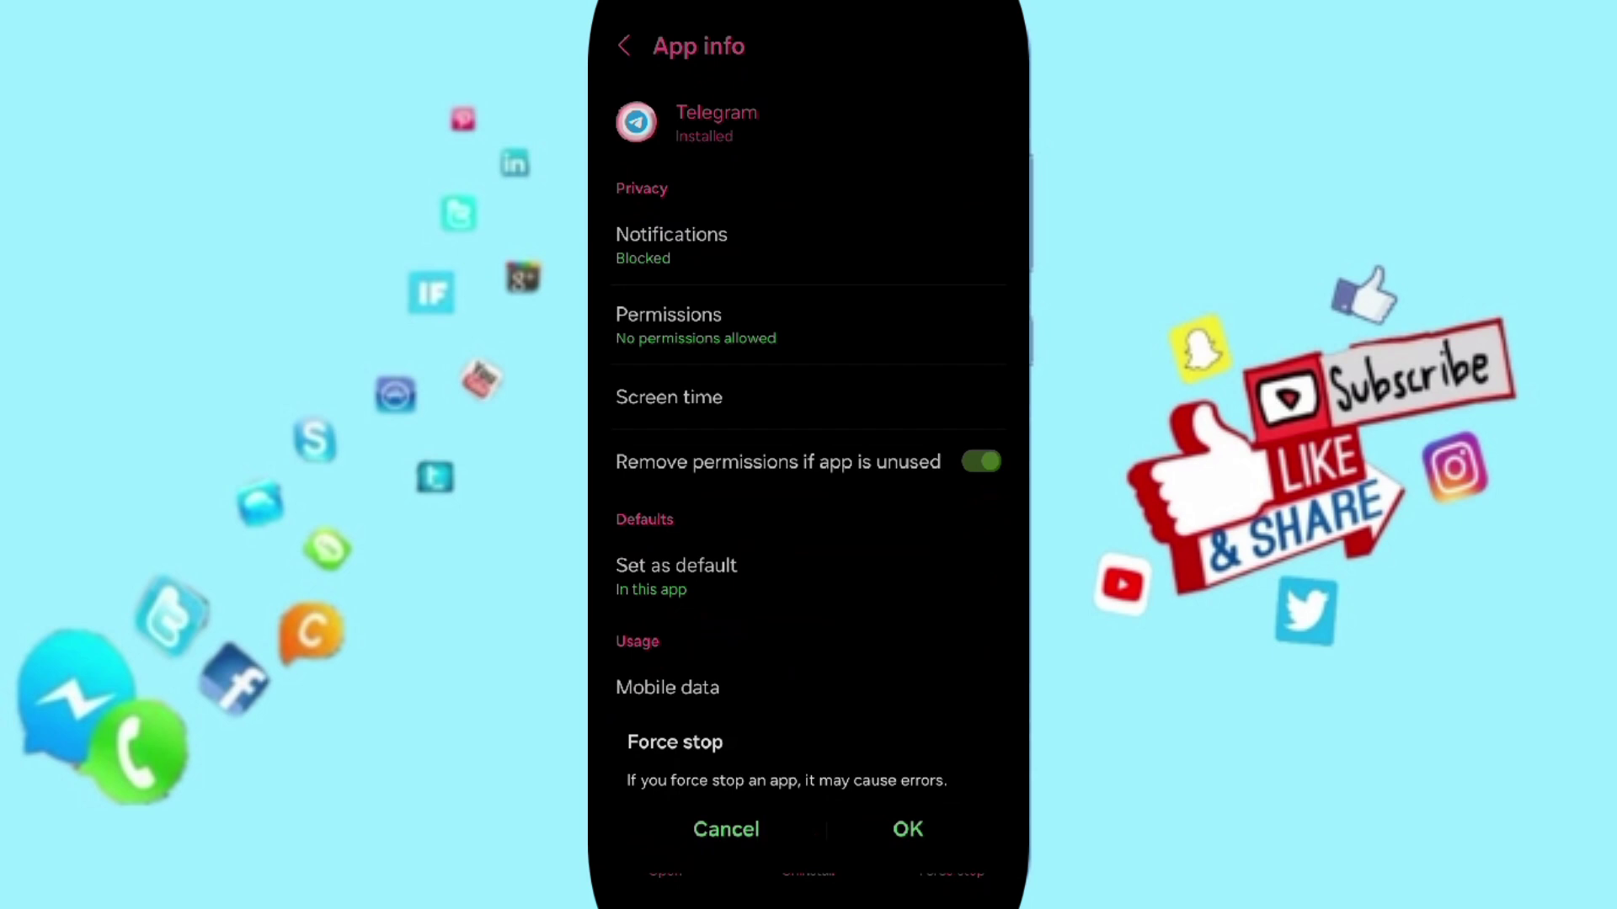
pyautogui.click(907, 828)
pyautogui.scroll(-8, 809, 505)
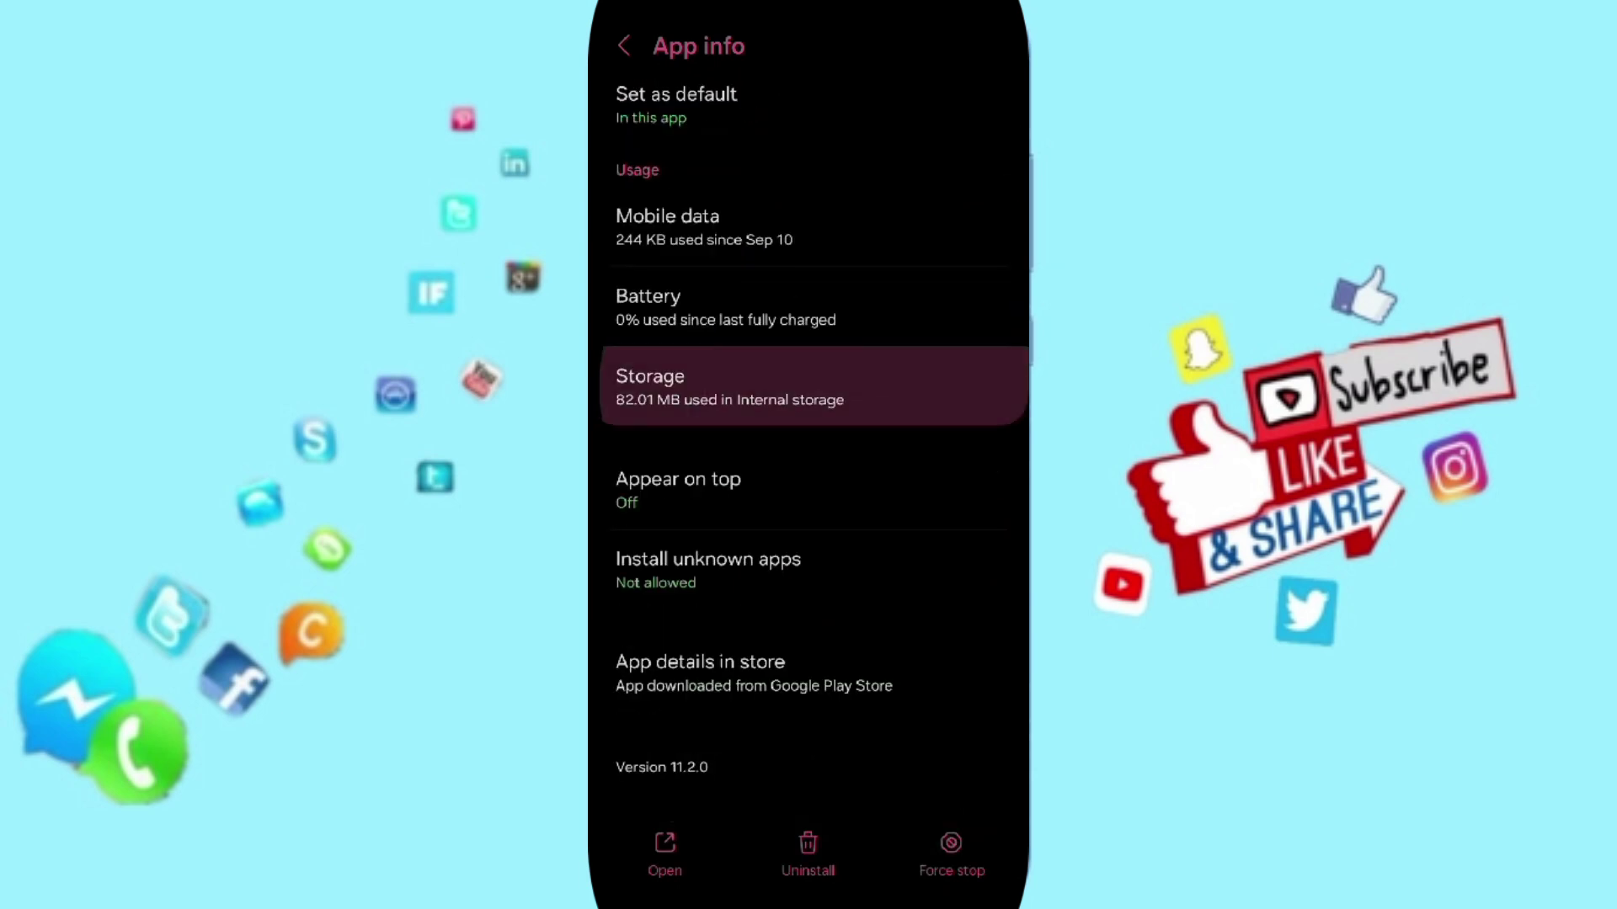
# - Open Telegram's Storage details, showing 82.01 MB used in internal storage
pyautogui.click(809, 388)
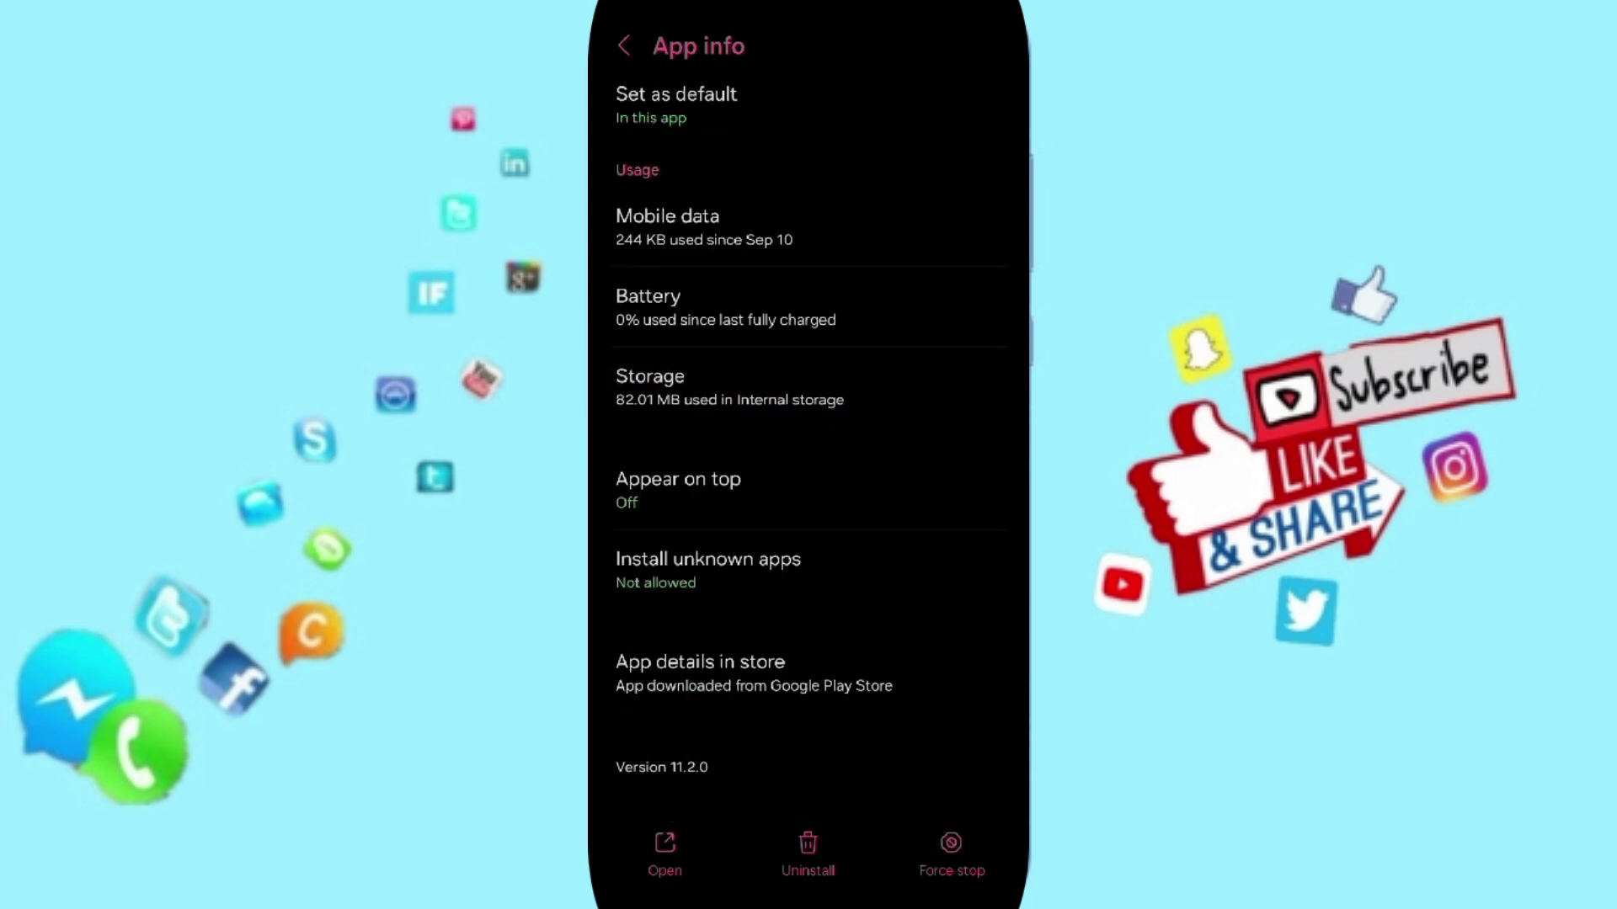